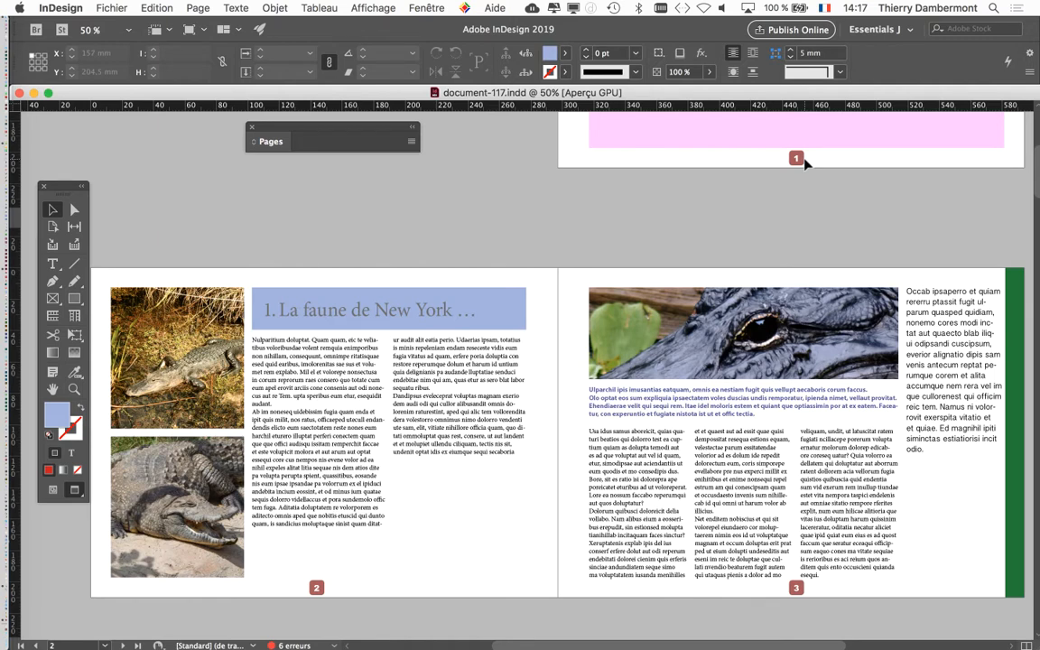
Review pages 1 to 3 of the document, switching to the Normal screen mode to inspect the guides and frames and back to Preview.
{"action": "scroll", "coordinate": [807, 163], "scroll_direction": "up", "scroll_amount": 6}
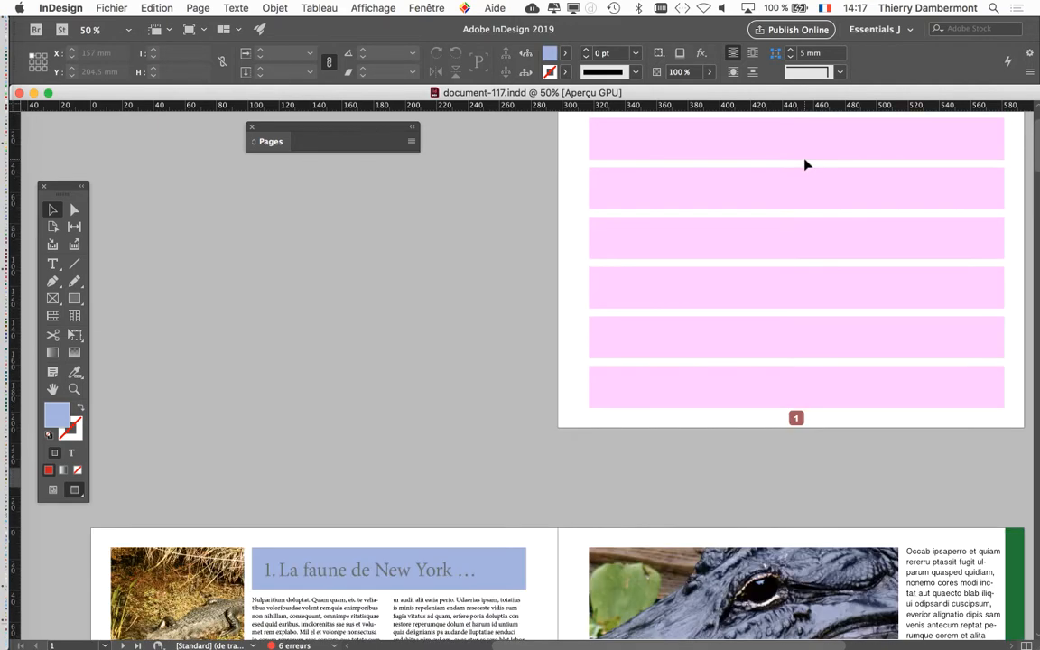
{"action": "scroll", "coordinate": [807, 164], "scroll_direction": "down", "scroll_amount": 1}
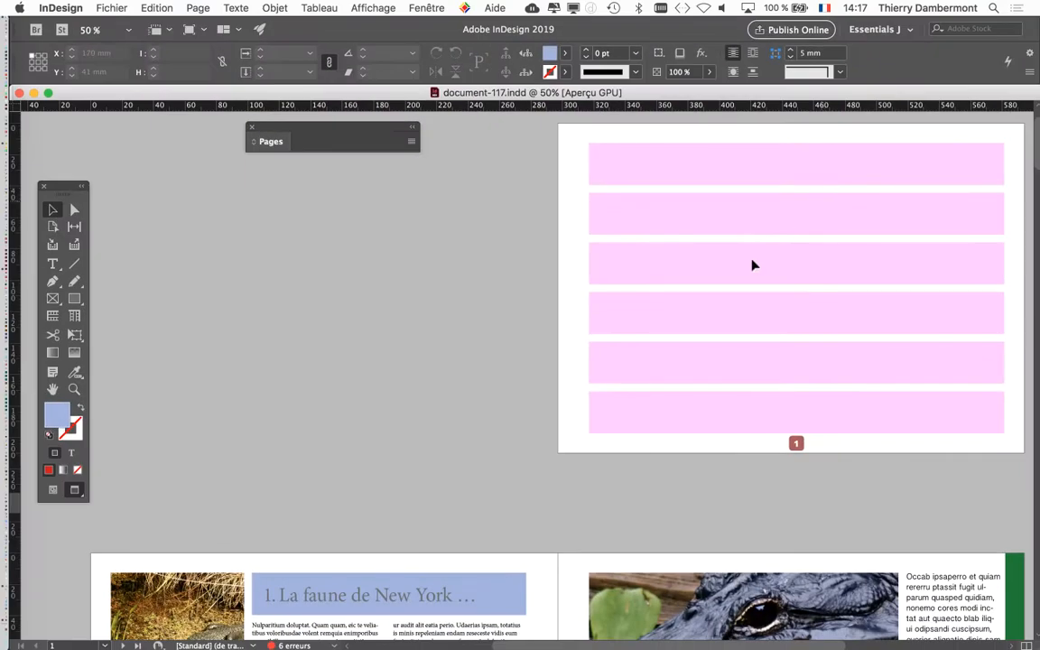
{"action": "scroll", "coordinate": [751, 269], "scroll_direction": "down", "scroll_amount": 5}
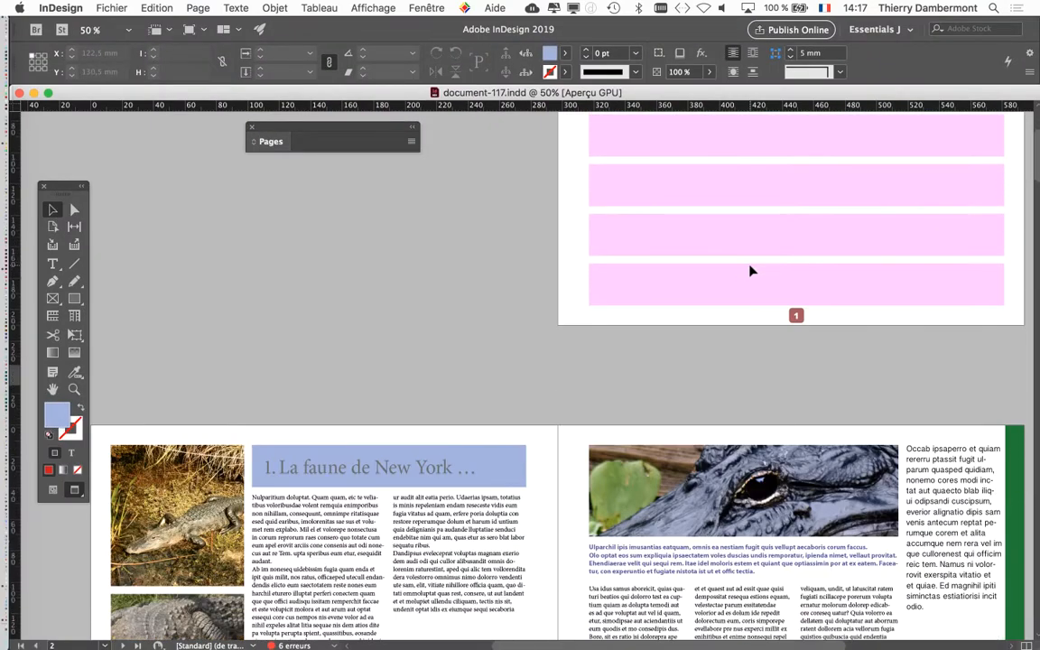
{"action": "scroll", "coordinate": [752, 269], "scroll_direction": "down", "scroll_amount": 2}
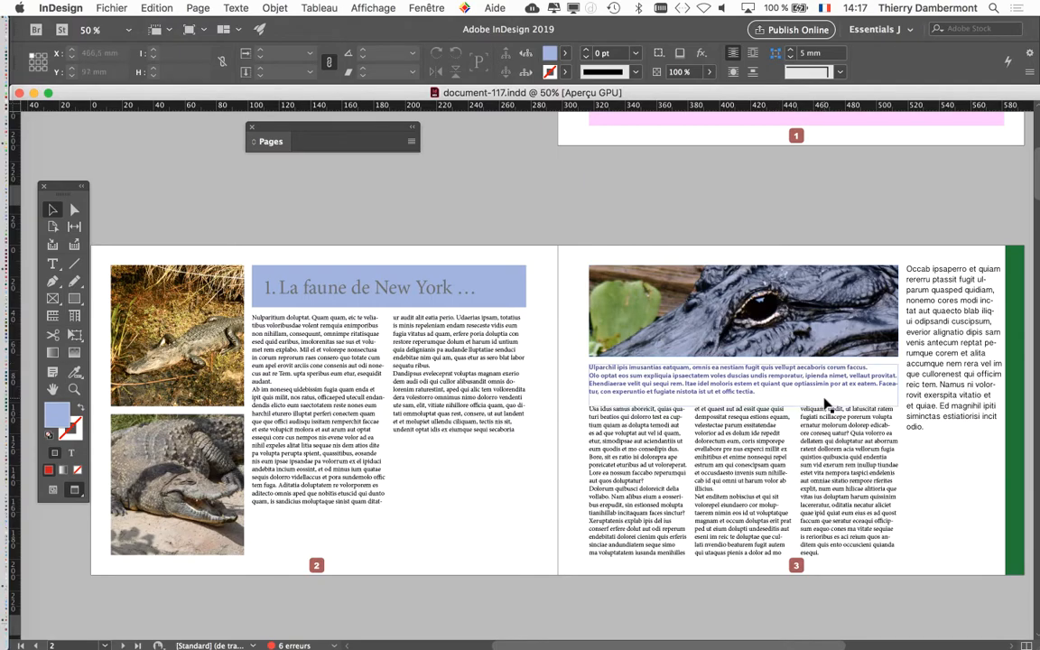
{"action": "scroll", "coordinate": [823, 406], "scroll_direction": "down", "scroll_amount": 1}
{"action": "scroll", "coordinate": [823, 406], "scroll_direction": "down", "scroll_amount": 2}
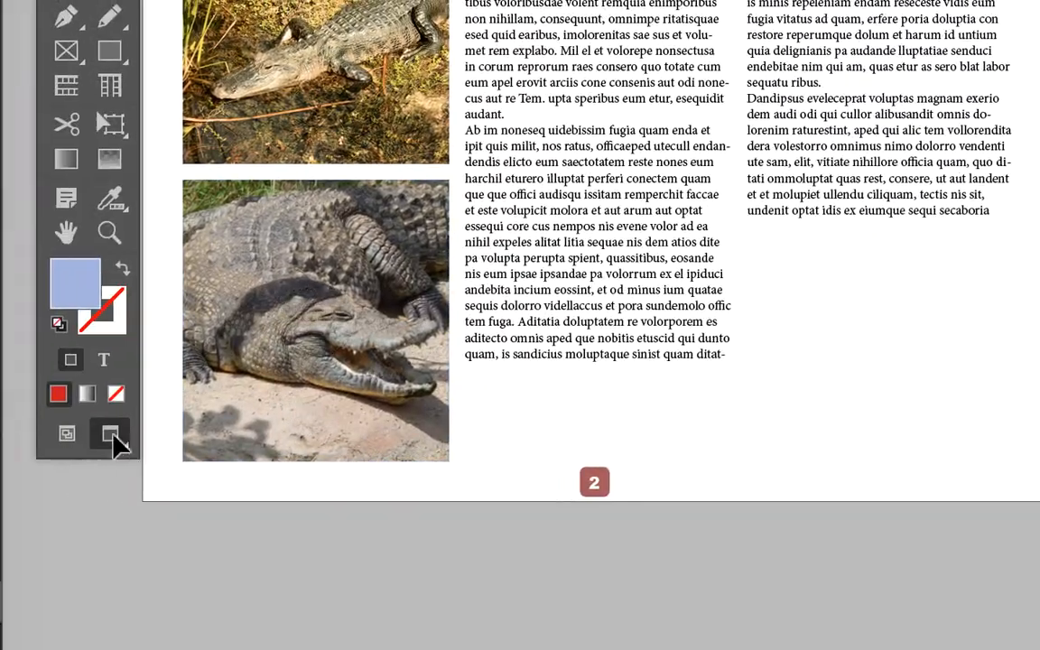
{"action": "left_click", "coordinate": [3, 425]}
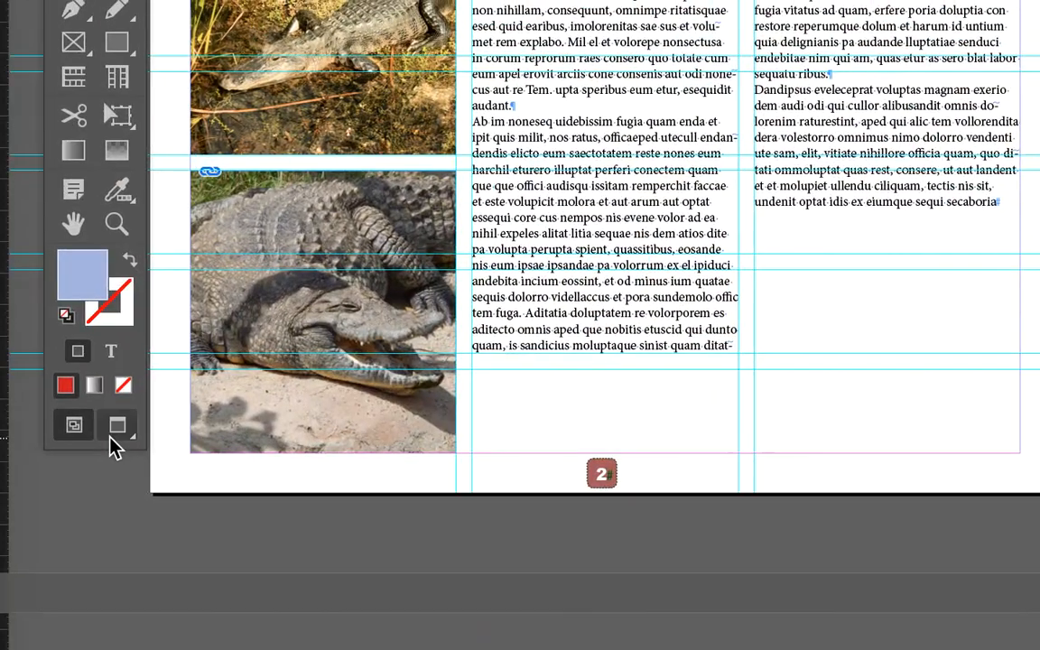
{"action": "left_click", "coordinate": [95, 411]}
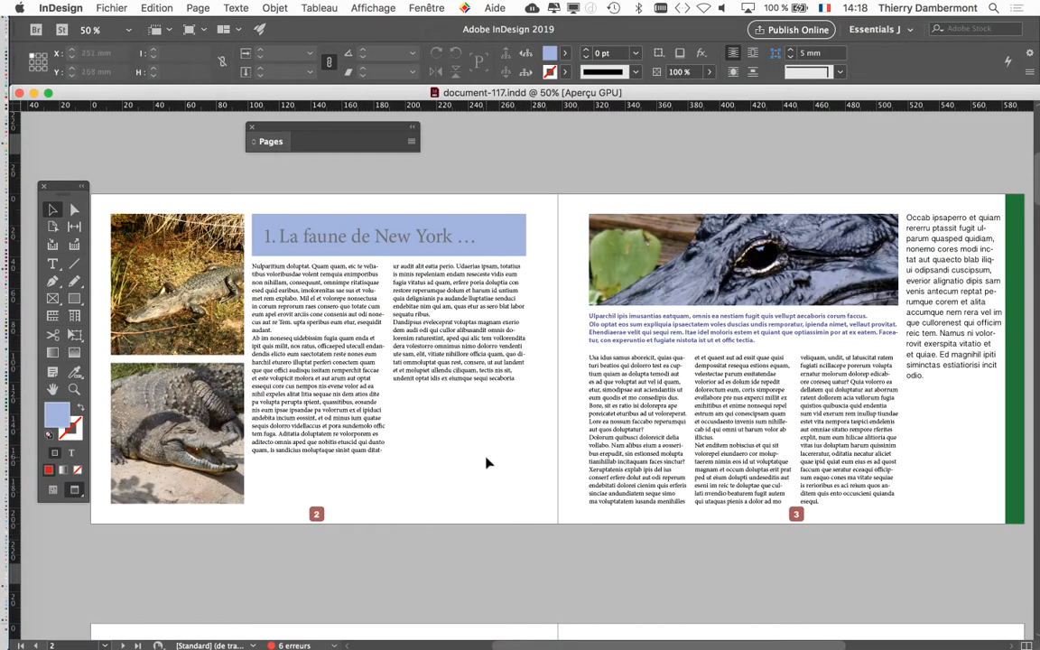
Look through the spreads on pages 4 to 9, up to the page with the vertical "Vintage cars!" title.
{"action": "scroll", "coordinate": [489, 462], "scroll_direction": "down", "scroll_amount": 3}
{"action": "scroll", "coordinate": [488, 462], "scroll_direction": "down", "scroll_amount": 6}
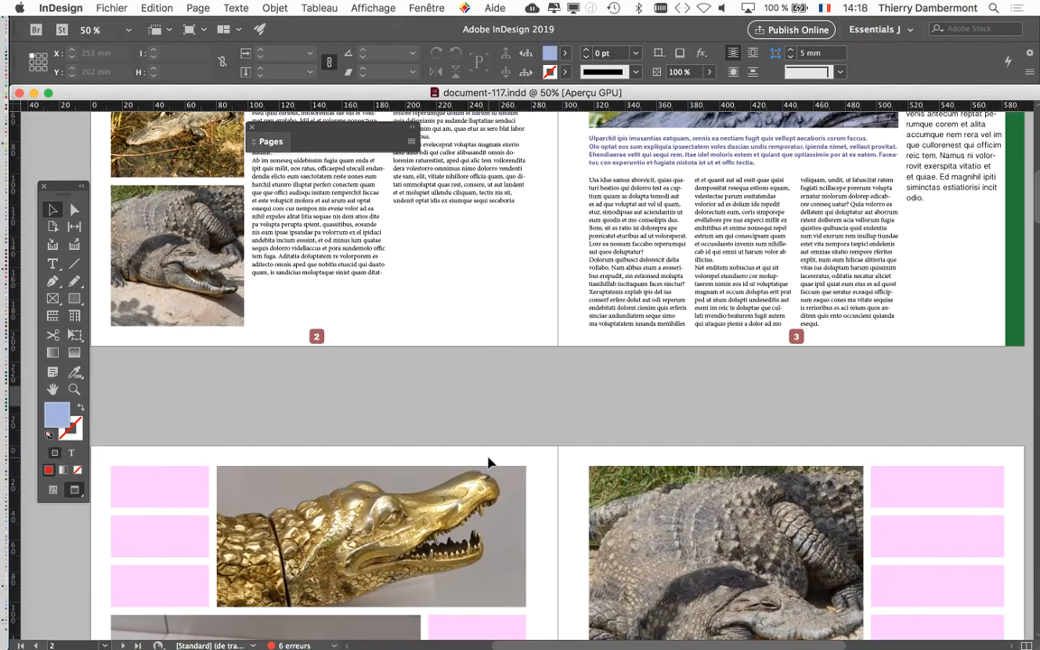
{"action": "scroll", "coordinate": [488, 462], "scroll_direction": "down", "scroll_amount": 1}
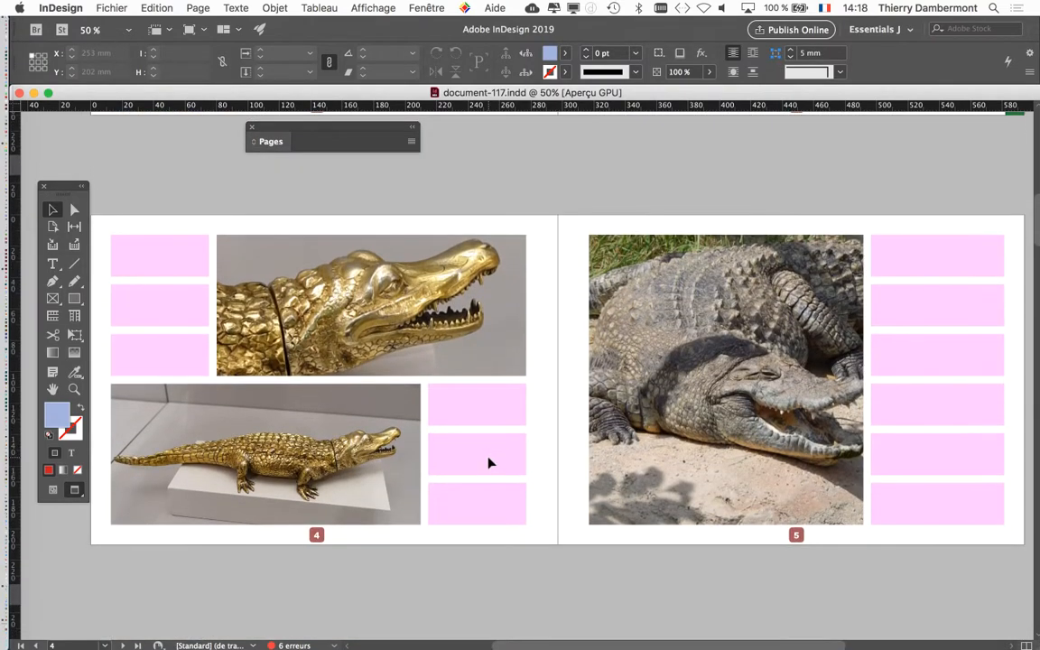
{"action": "scroll", "coordinate": [488, 462], "scroll_direction": "down", "scroll_amount": 2}
{"action": "scroll", "coordinate": [488, 462], "scroll_direction": "down", "scroll_amount": 6}
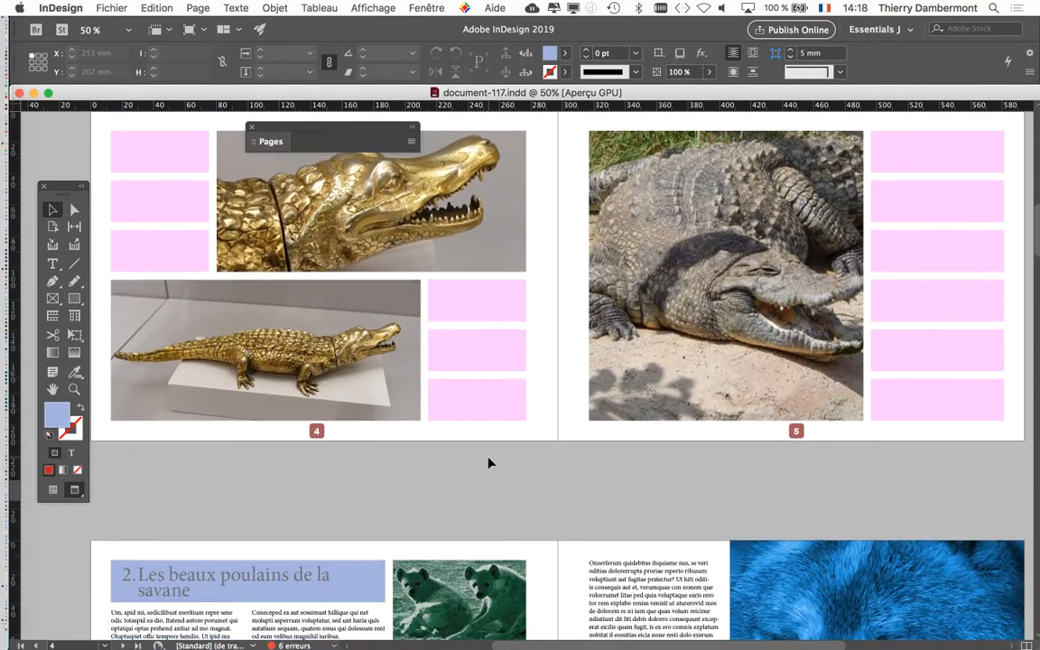
{"action": "scroll", "coordinate": [488, 462], "scroll_direction": "down", "scroll_amount": 4}
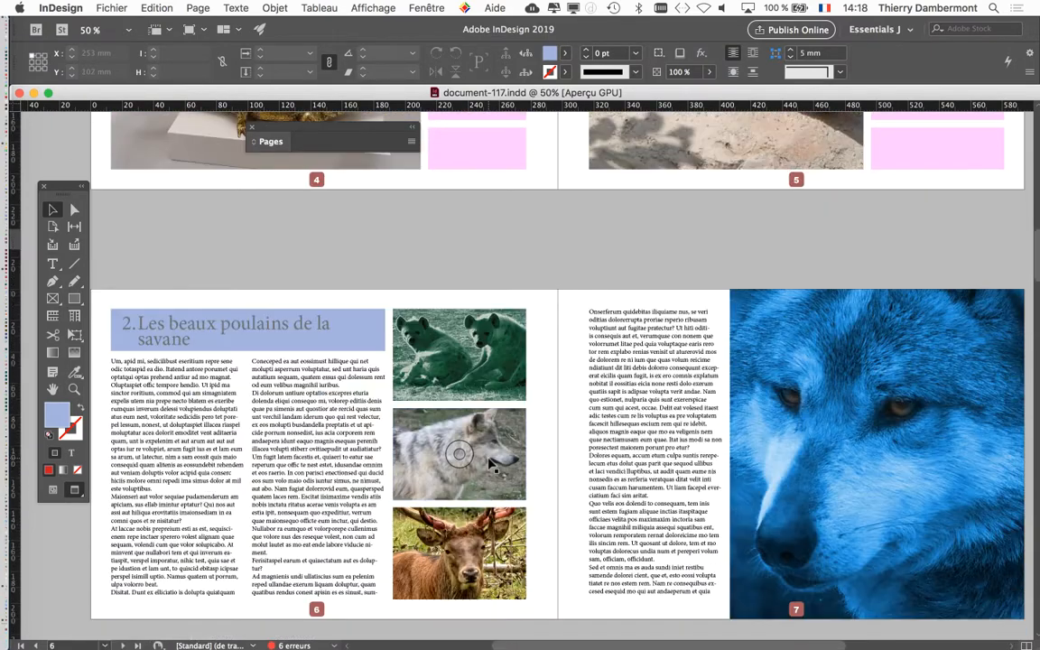
{"action": "scroll", "coordinate": [488, 463], "scroll_direction": "down", "scroll_amount": 1}
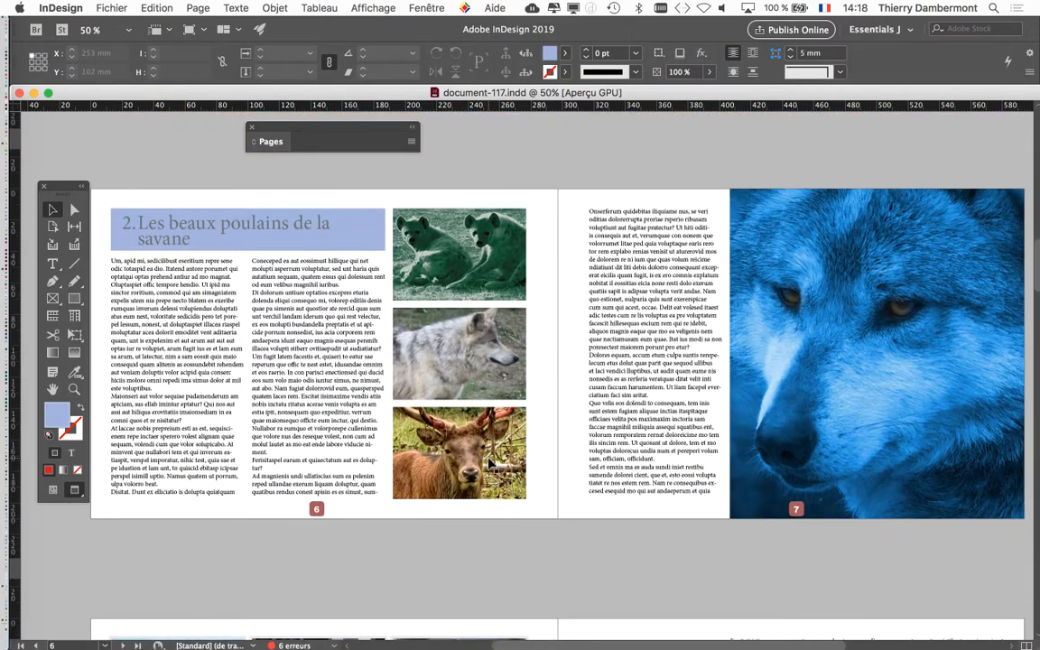
{"action": "left_click", "coordinate": [881, 355]}
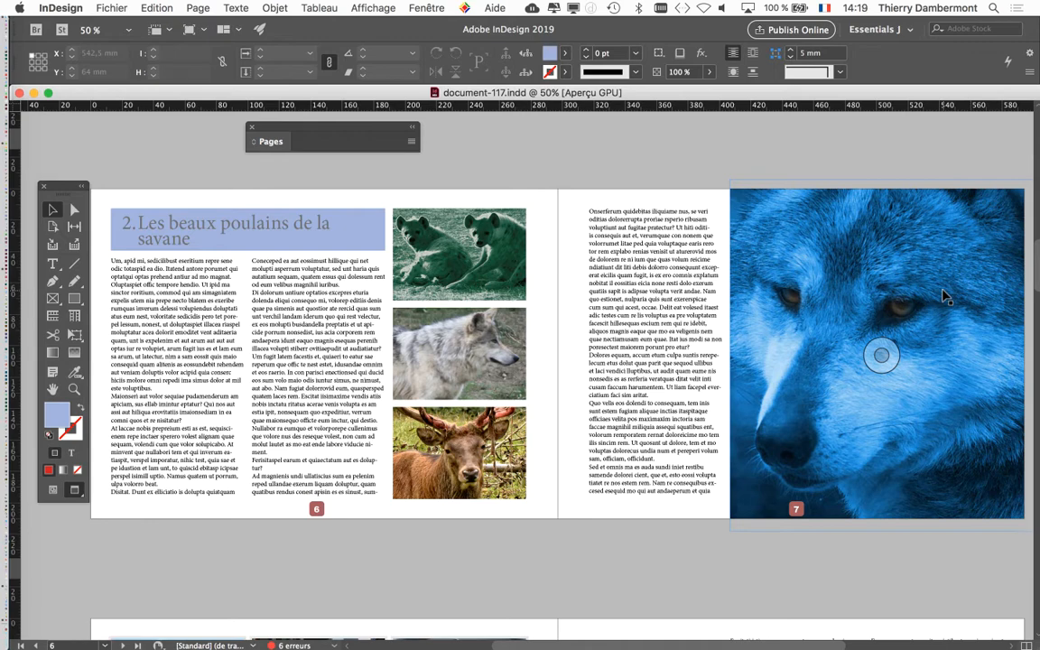
{"action": "scroll", "coordinate": [766, 330], "scroll_direction": "down", "scroll_amount": 5}
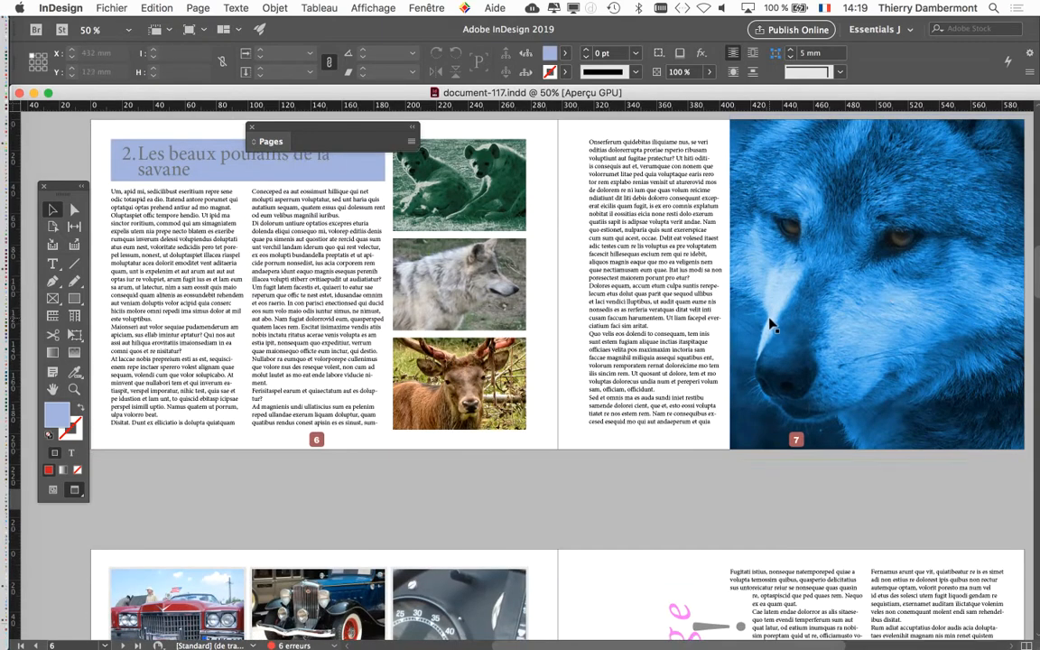
{"action": "scroll", "coordinate": [766, 330], "scroll_direction": "down", "scroll_amount": 10}
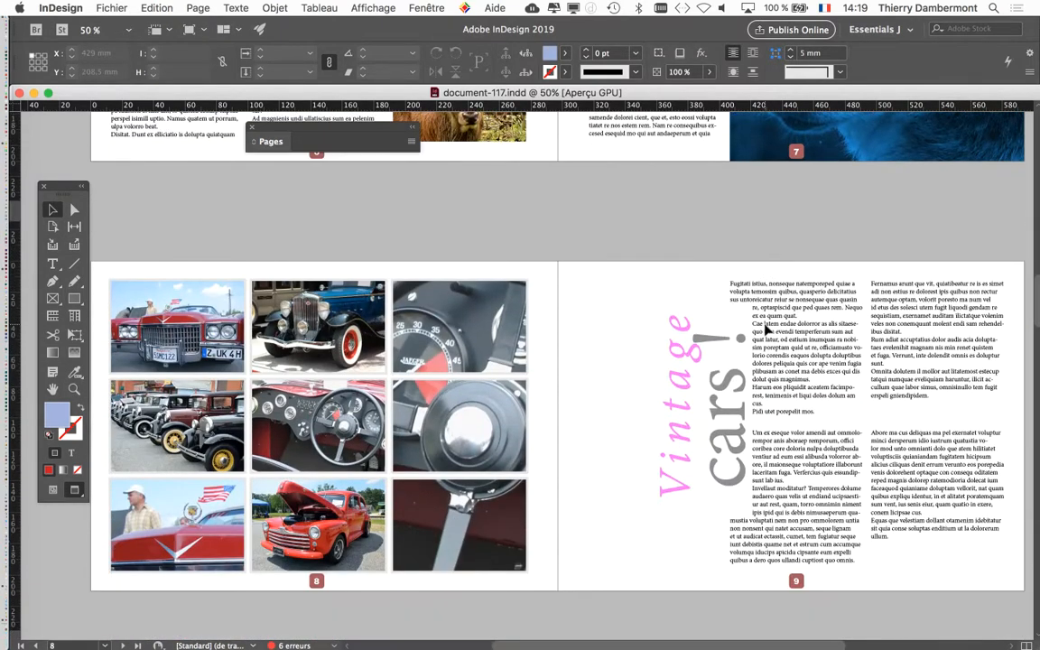
{"action": "scroll", "coordinate": [766, 331], "scroll_direction": "down", "scroll_amount": 2}
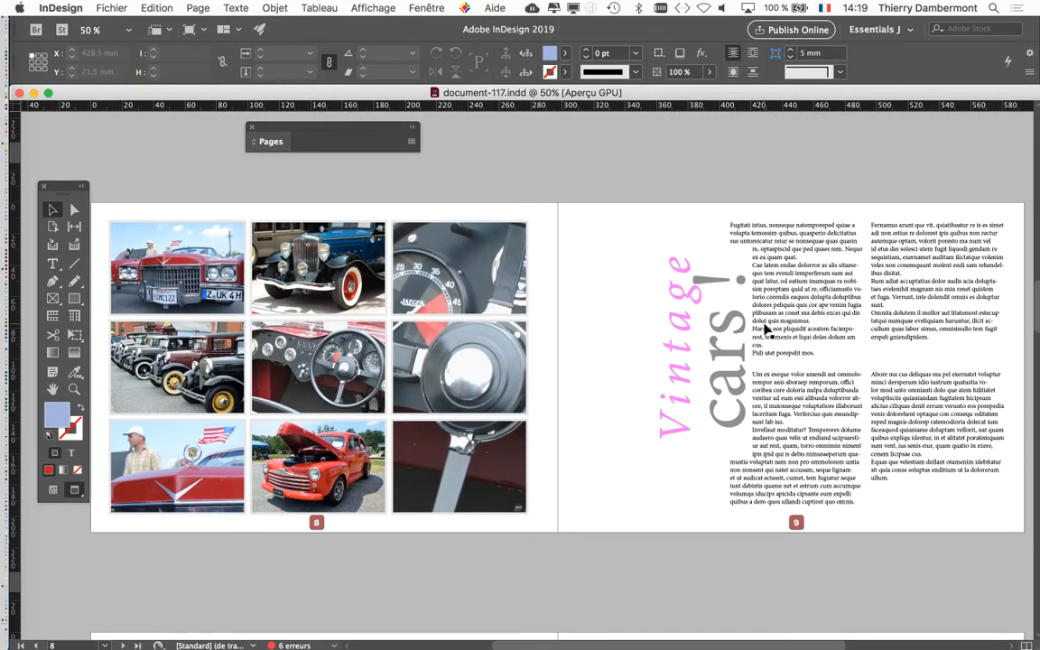
{"action": "scroll", "coordinate": [766, 330], "scroll_direction": "down", "scroll_amount": 1}
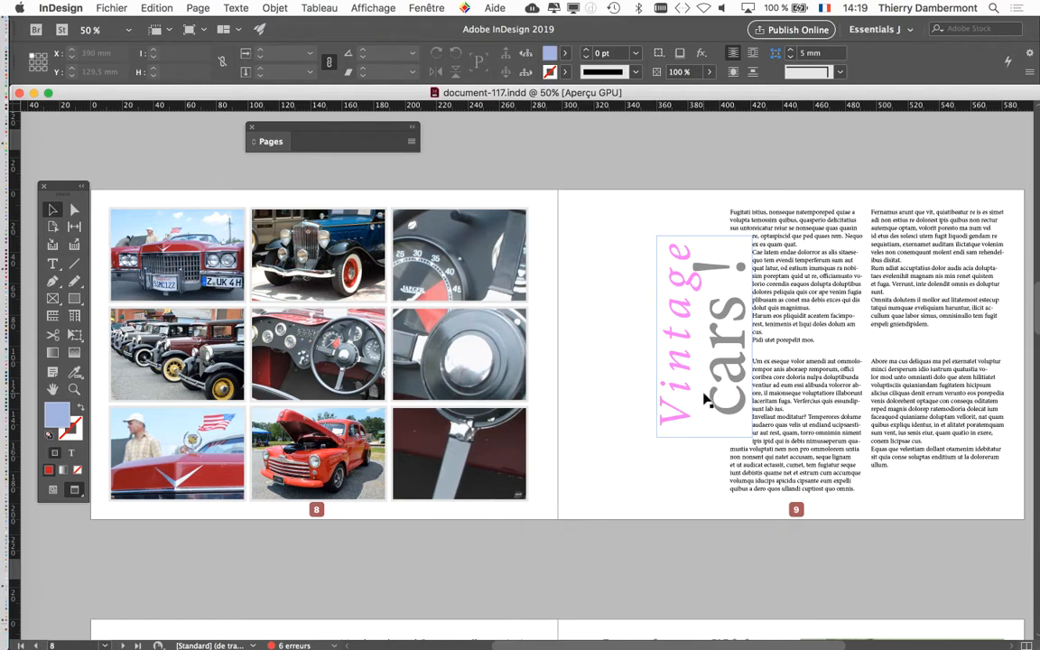
{"action": "scroll", "coordinate": [707, 398], "scroll_direction": "down", "scroll_amount": 10}
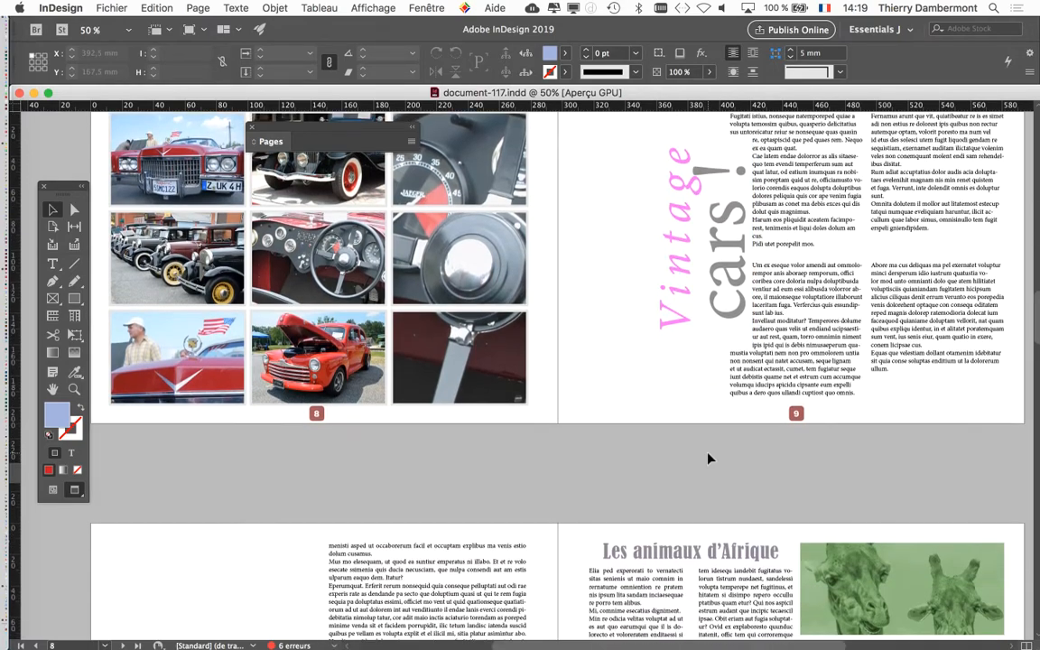
{"action": "scroll", "coordinate": [719, 304], "scroll_direction": "up", "scroll_amount": 6}
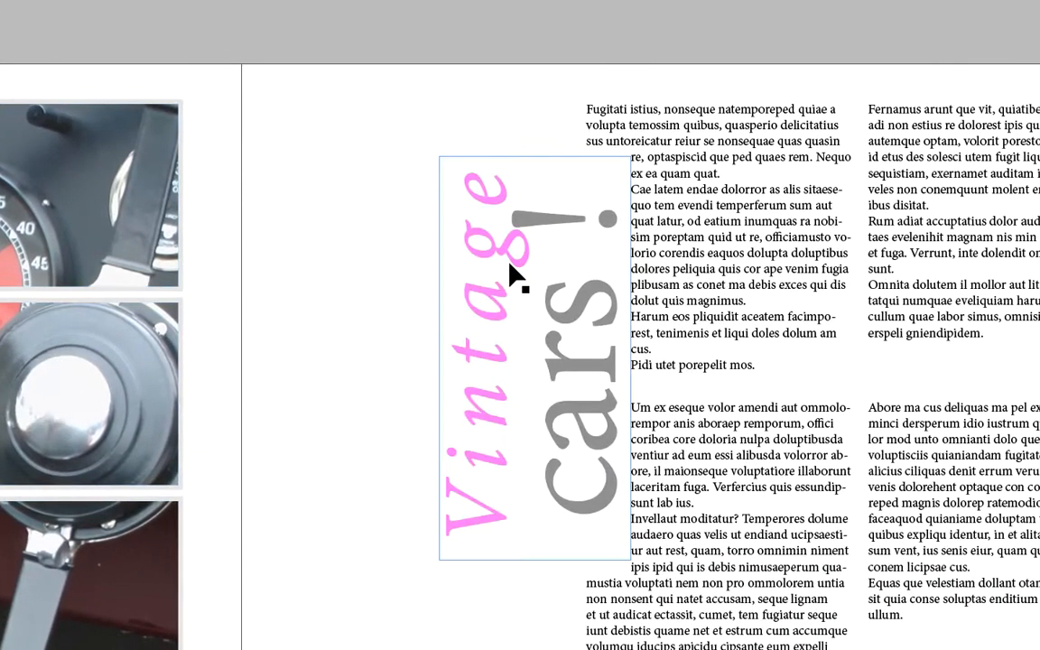
Move the "Vintage cars!" text frame on page 9 around the edge of the first text column, leaving it overlapping the text.
{"action": "left_click", "coordinate": [510, 267]}
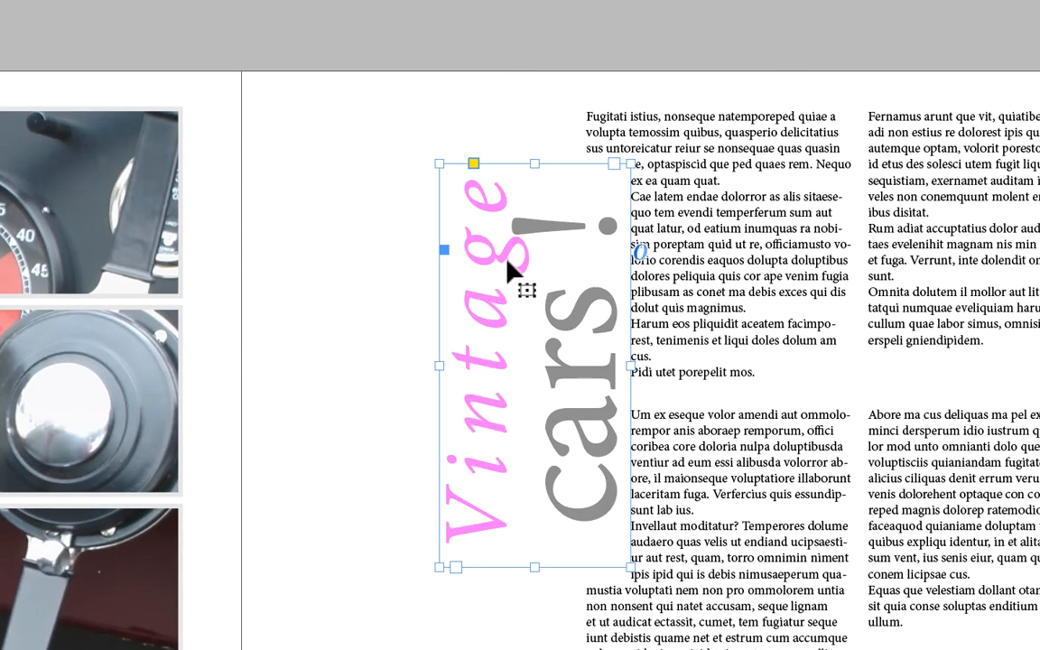
{"action": "left_click_drag", "start_coordinate": [509, 265], "coordinate": [440, 308]}
{"action": "left_click_drag", "start_coordinate": [486, 277], "coordinate": [612, 286]}
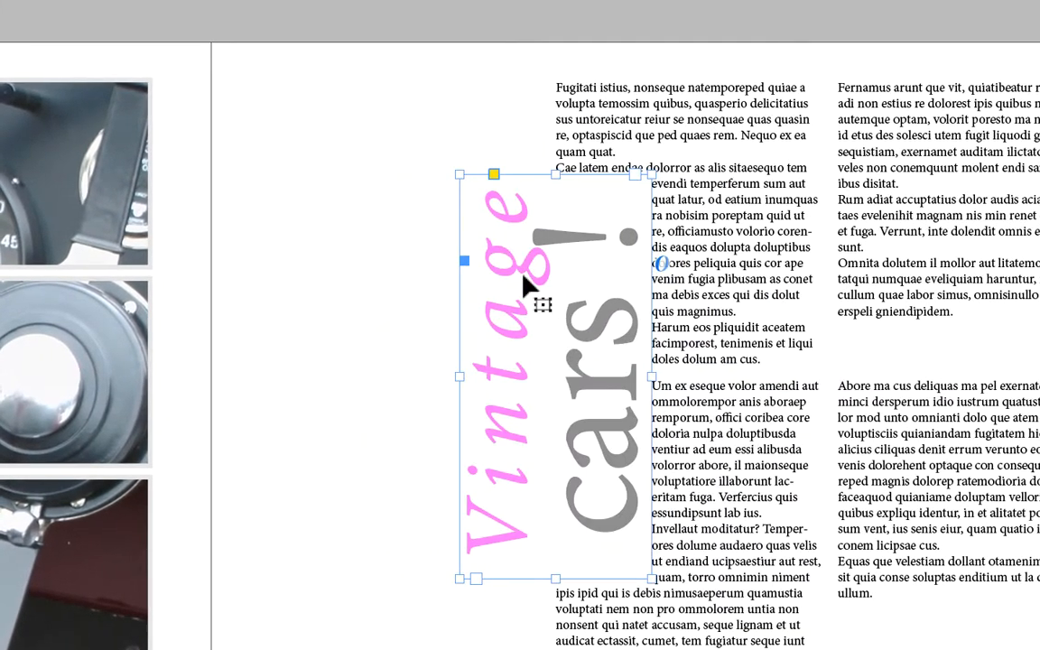
{"action": "mouse_move", "coordinate": [527, 277]}
{"action": "left_mouse_down"}
{"action": "mouse_move", "coordinate": [544, 302]}
{"action": "mouse_move", "coordinate": [501, 302]}
{"action": "mouse_move", "coordinate": [529, 305]}
{"action": "mouse_move", "coordinate": [529, 275]}
{"action": "mouse_move", "coordinate": [521, 298]}
{"action": "mouse_move", "coordinate": [514, 280]}
{"action": "mouse_move", "coordinate": [532, 273]}
{"action": "mouse_move", "coordinate": [533, 286]}
{"action": "left_mouse_up"}
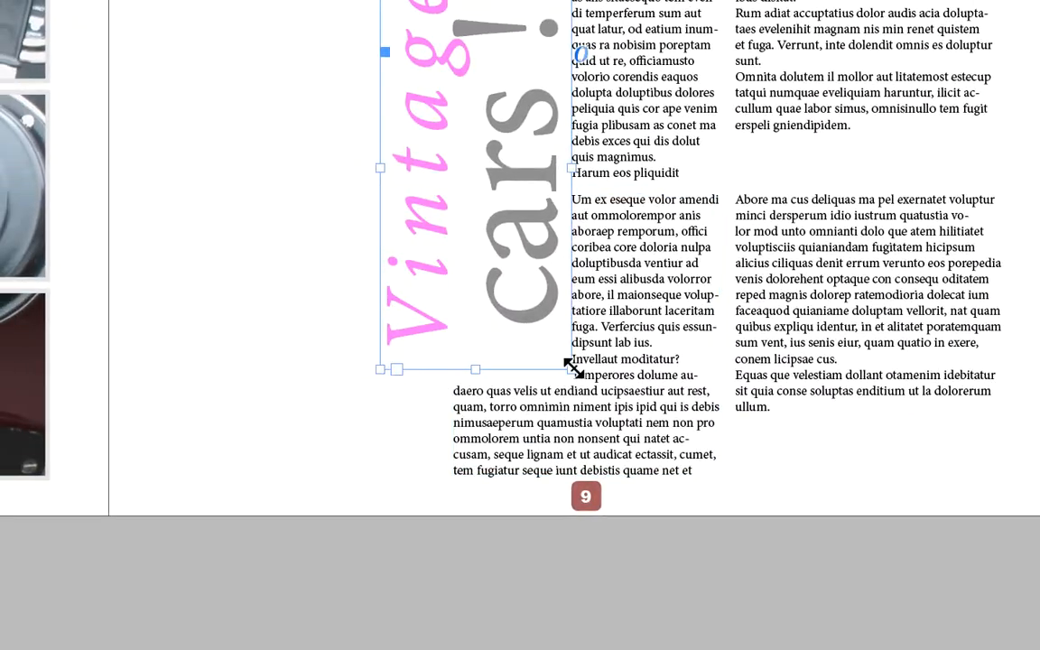
Switch to the Free Transform tool with the "Vintage cars!" text frame still selected.
{"action": "left_click_drag", "start_coordinate": [574, 369], "coordinate": [455, 226]}
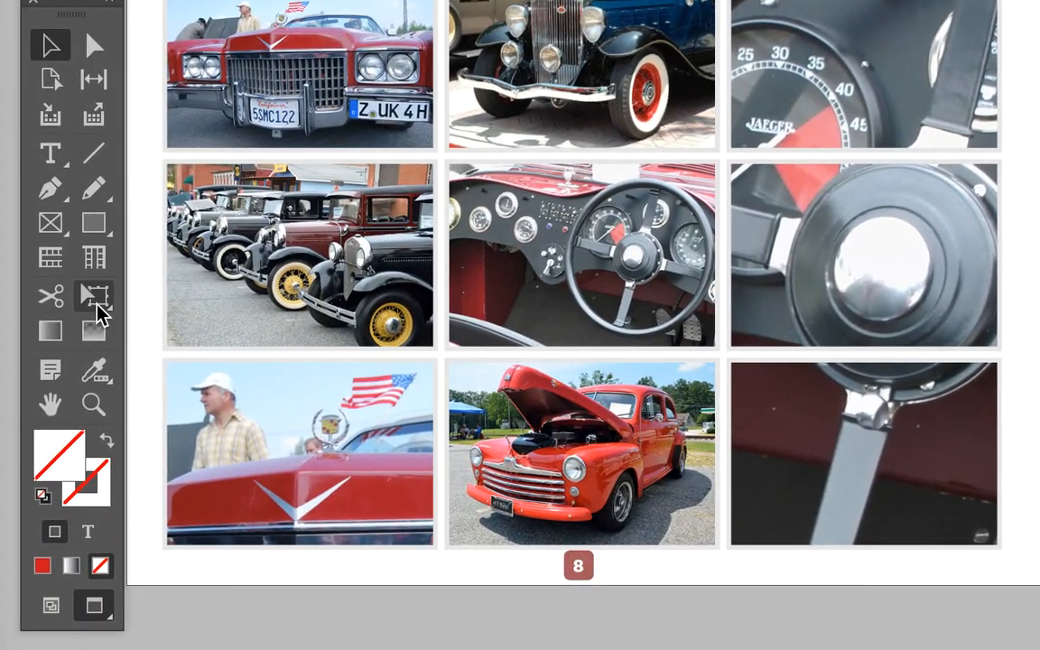
{"action": "left_click", "coordinate": [110, 318]}
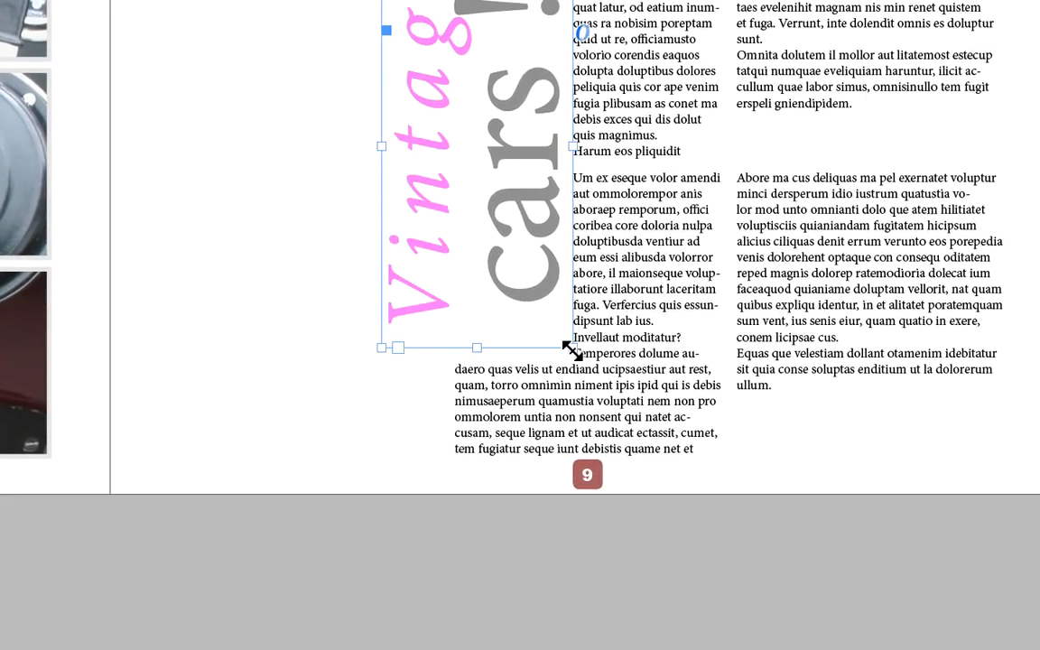
Try shrinking the "Vintage cars!" frame from its corner without keeping proportions, and undo the scaling.
{"action": "left_click_drag", "start_coordinate": [574, 350], "coordinate": [459, 266]}
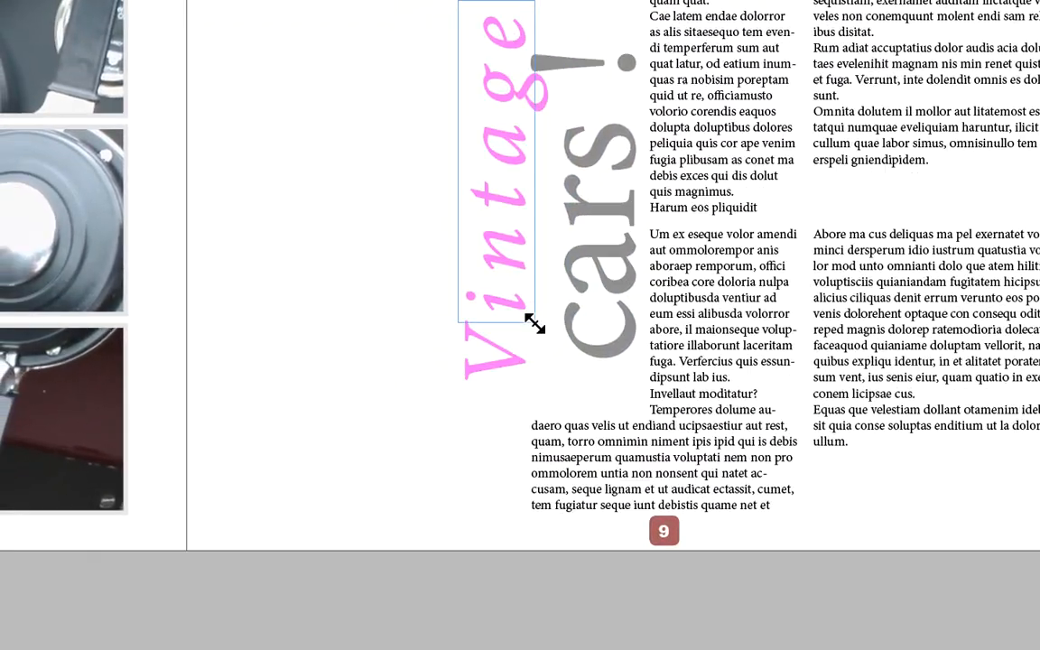
{"action": "left_click_drag", "start_coordinate": [534, 325], "coordinate": [536, 324]}
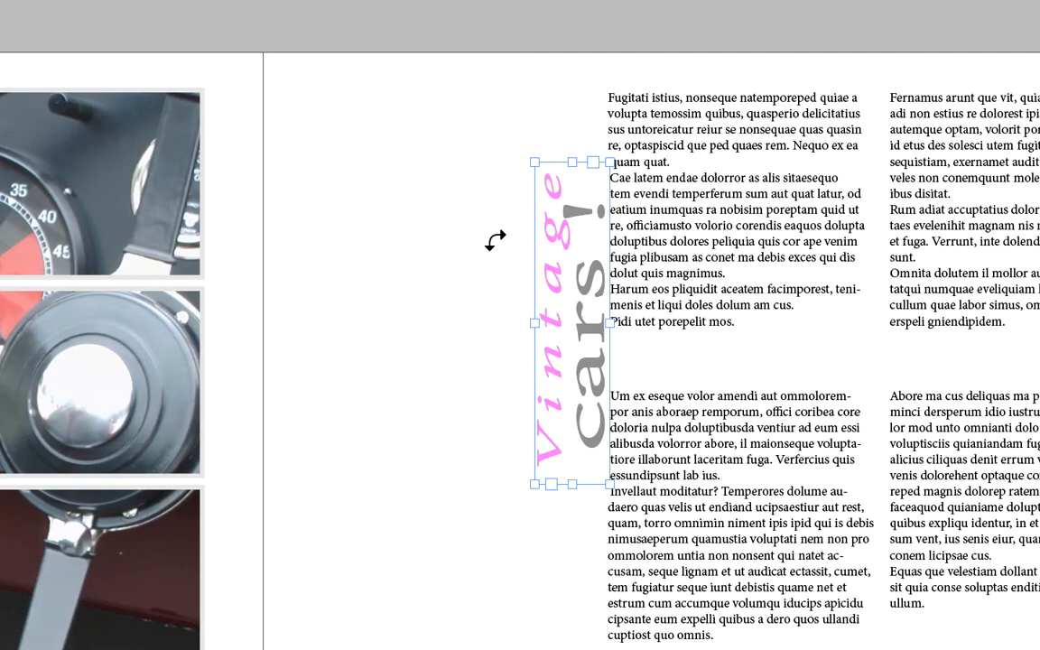
{"action": "key", "text": "ctrl+z"}
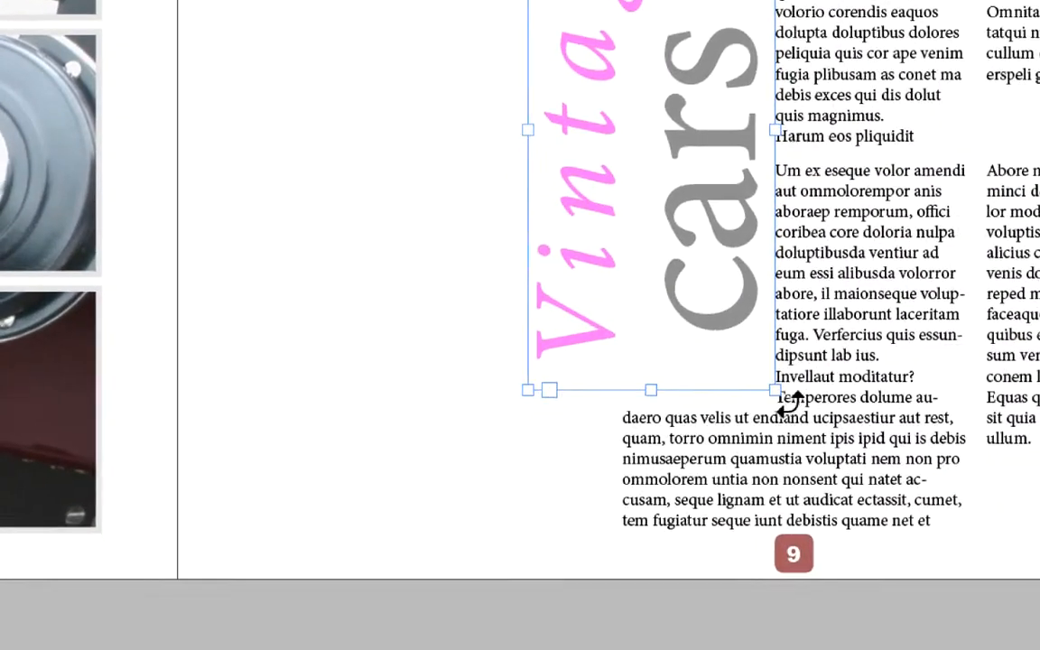
Scale the "Vintage cars!" frame and its text down proportionally to about 71.5 × 34 mm using Free Transform.
{"action": "left_click_drag", "start_coordinate": [787, 400], "coordinate": [641, 207]}
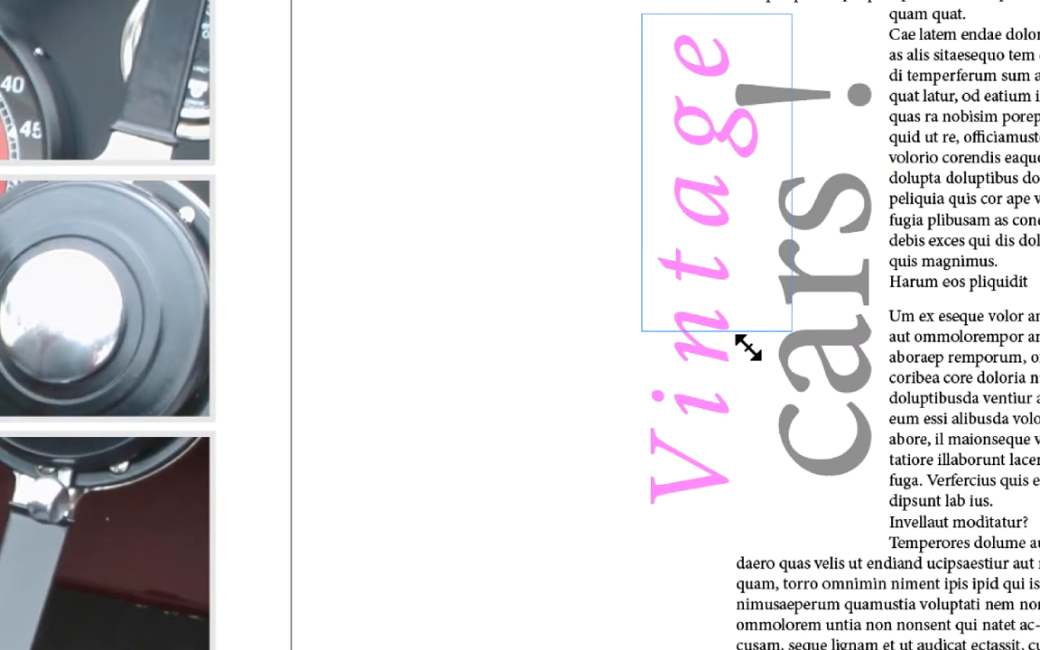
{"action": "left_click_drag", "start_coordinate": [748, 347], "coordinate": [748, 344]}
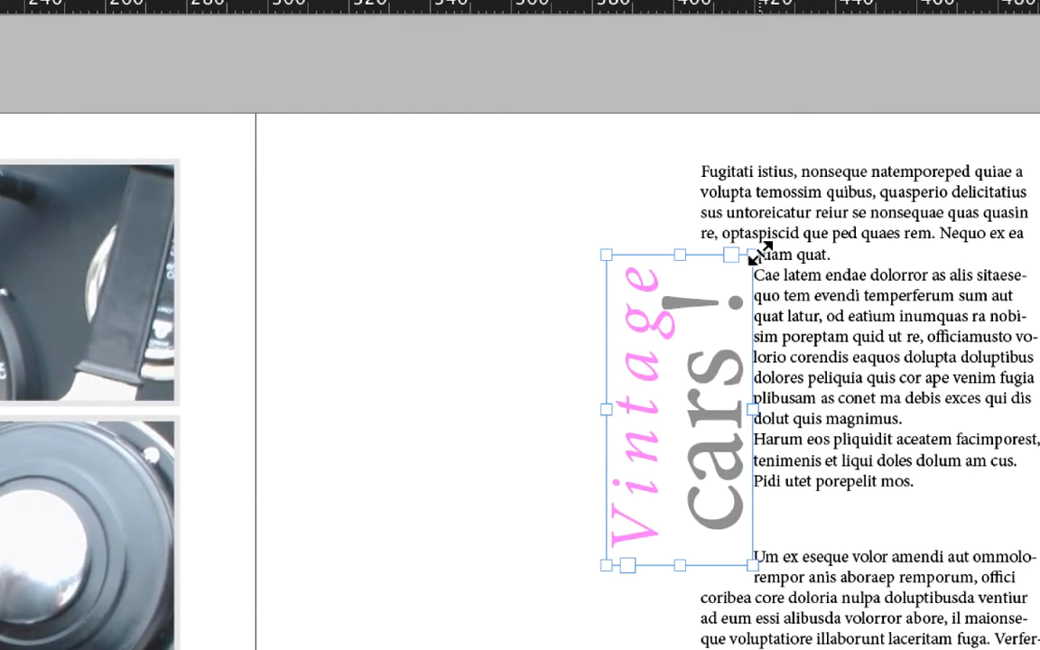
{"action": "left_click_drag", "start_coordinate": [789, 14], "coordinate": [765, 25]}
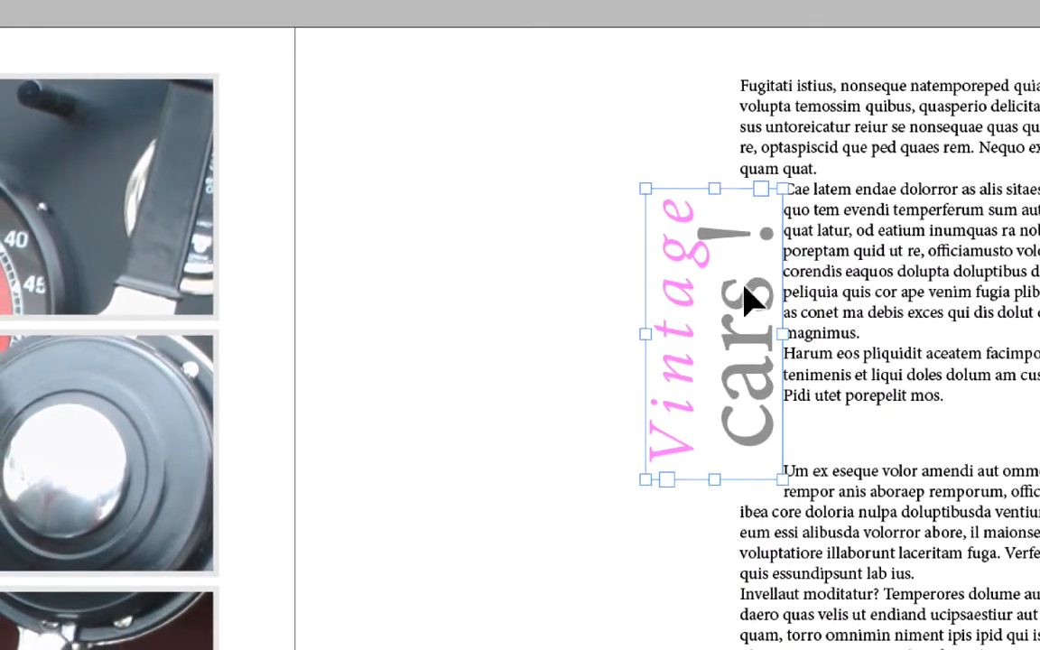
Move the "Vintage cars!" frame into the upper-left corner of page 9's first text column, at X 406.767 mm and Y 84.24 mm.
{"action": "left_click_drag", "start_coordinate": [727, 359], "coordinate": [755, 269]}
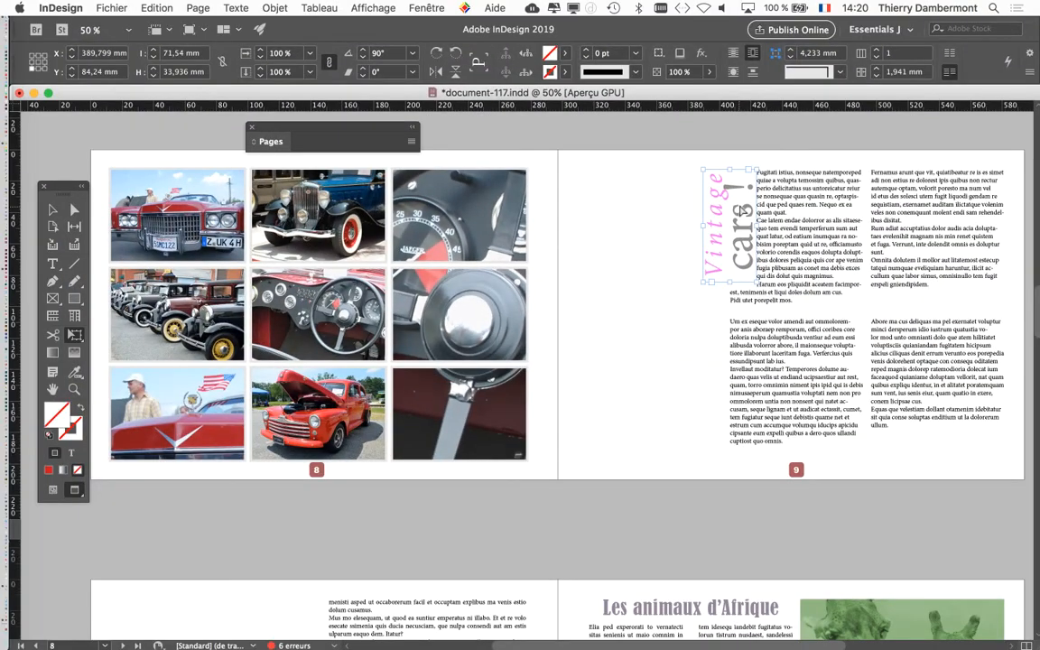
{"action": "left_click_drag", "start_coordinate": [744, 207], "coordinate": [779, 251]}
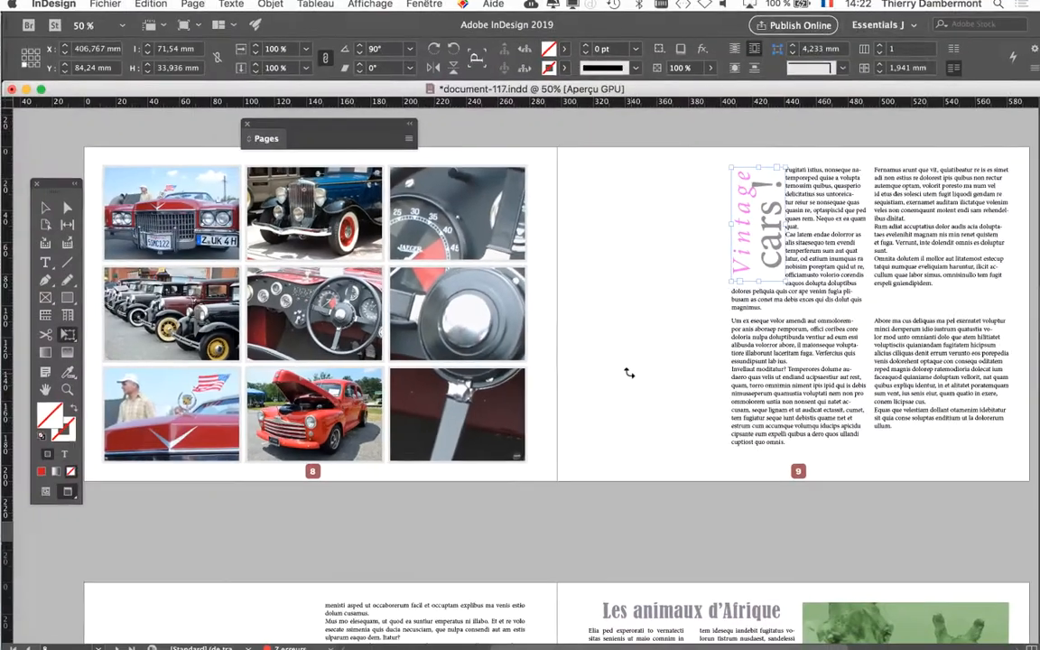
{"action": "scroll", "coordinate": [629, 374], "scroll_direction": "down", "scroll_amount": 1}
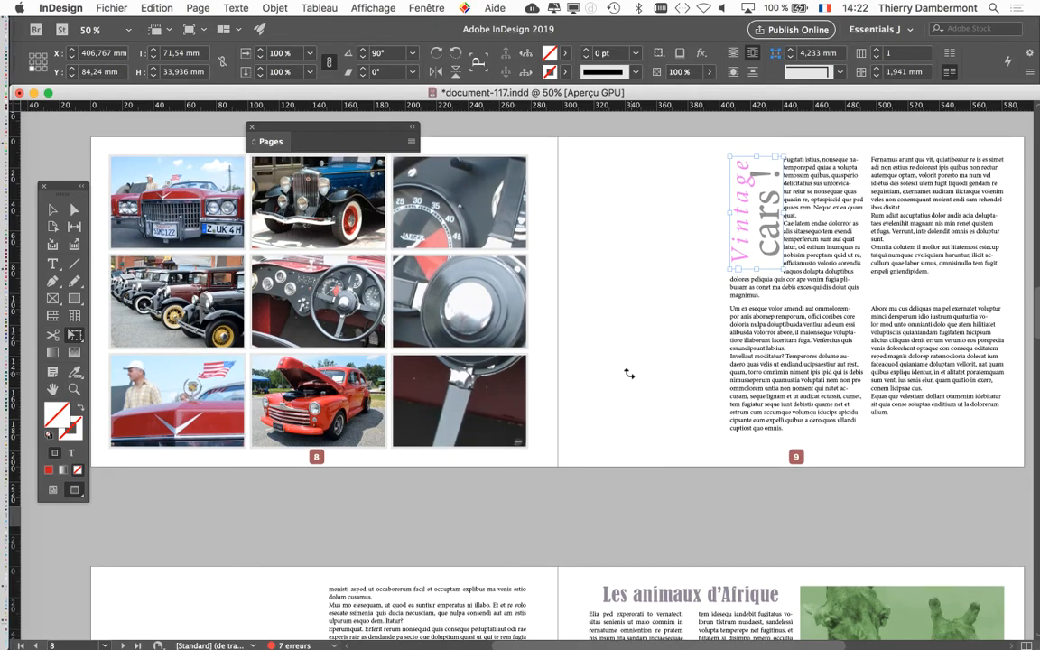